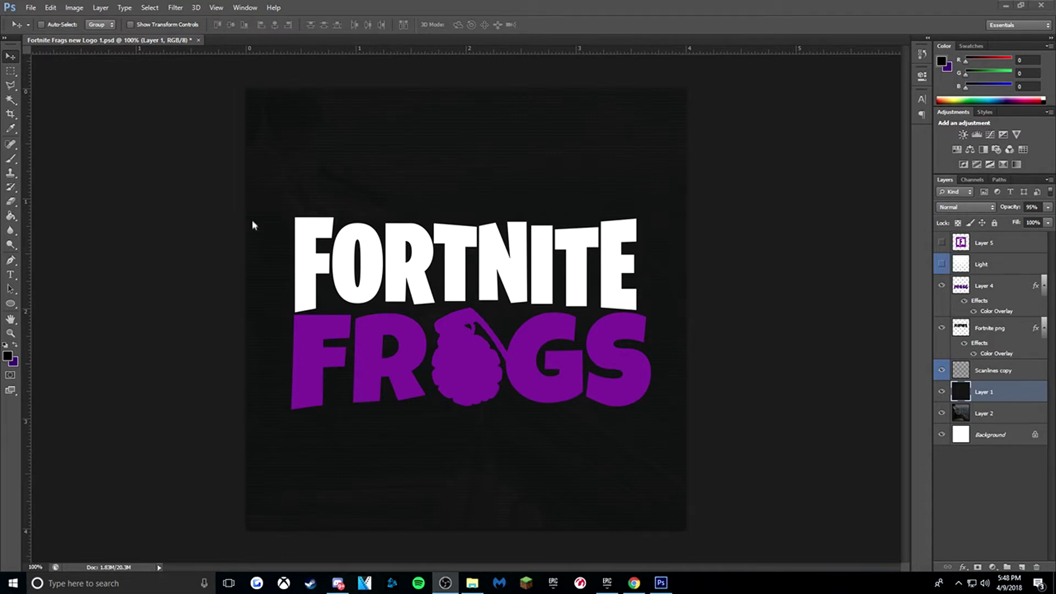
- Toggle the Light layer's glow on and off in the logo file, then hide the Scanlines copy layer
click(943, 264)
click(944, 264)
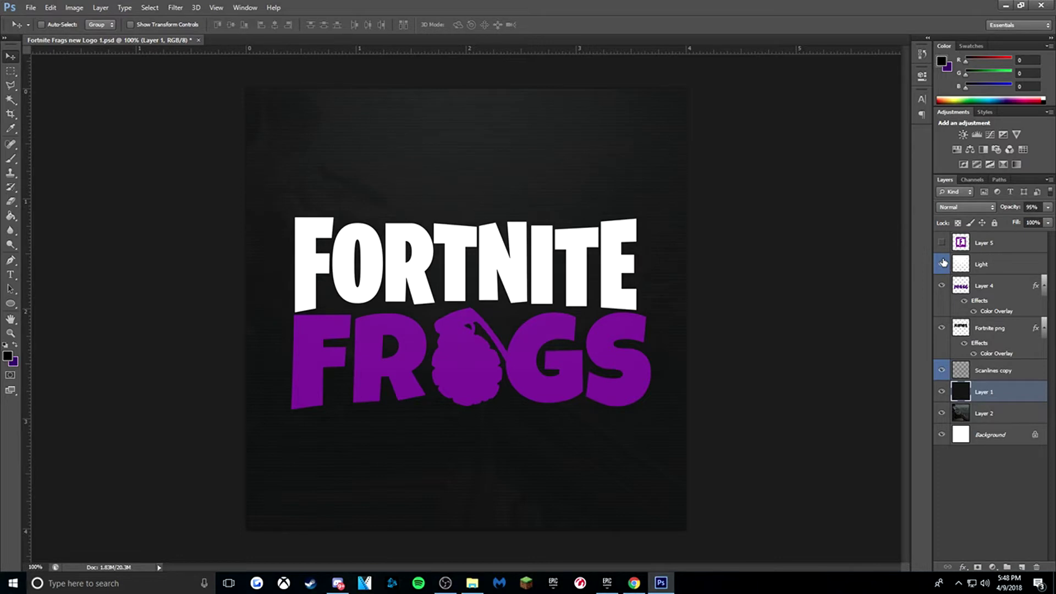
click(943, 263)
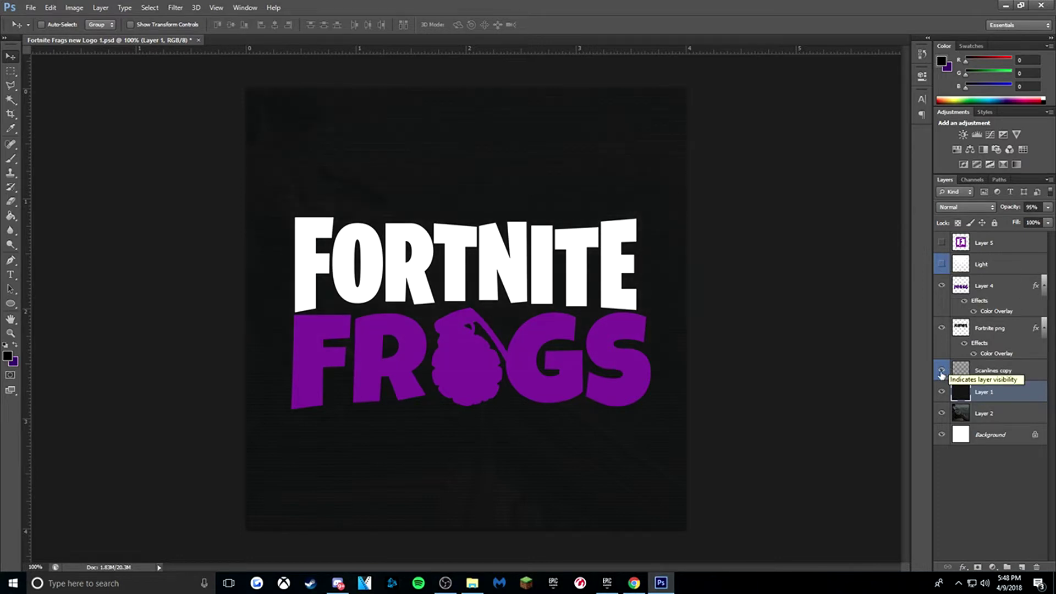
click(942, 372)
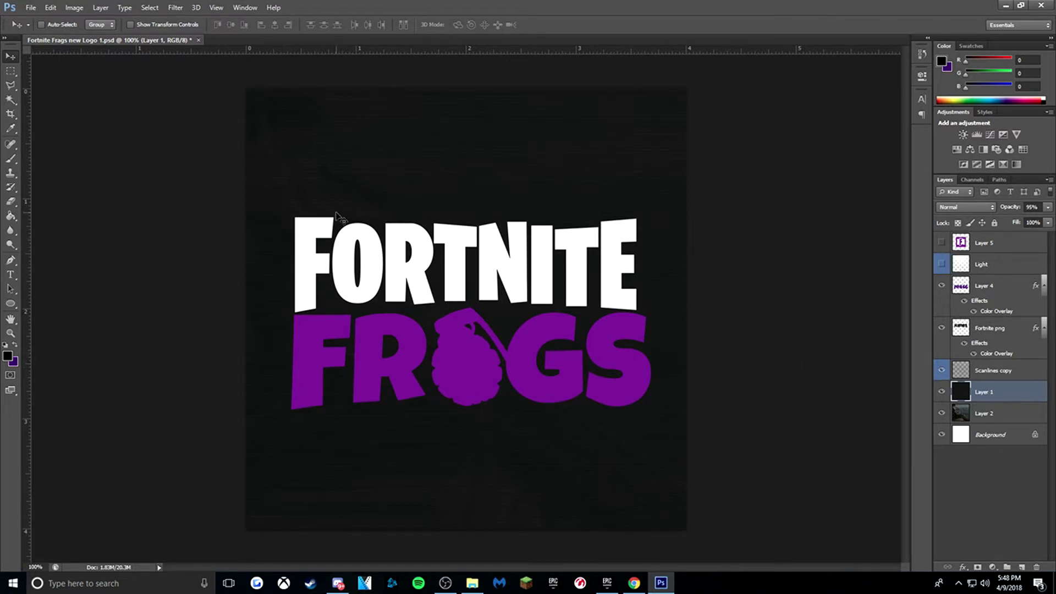
key(alt+Tab)
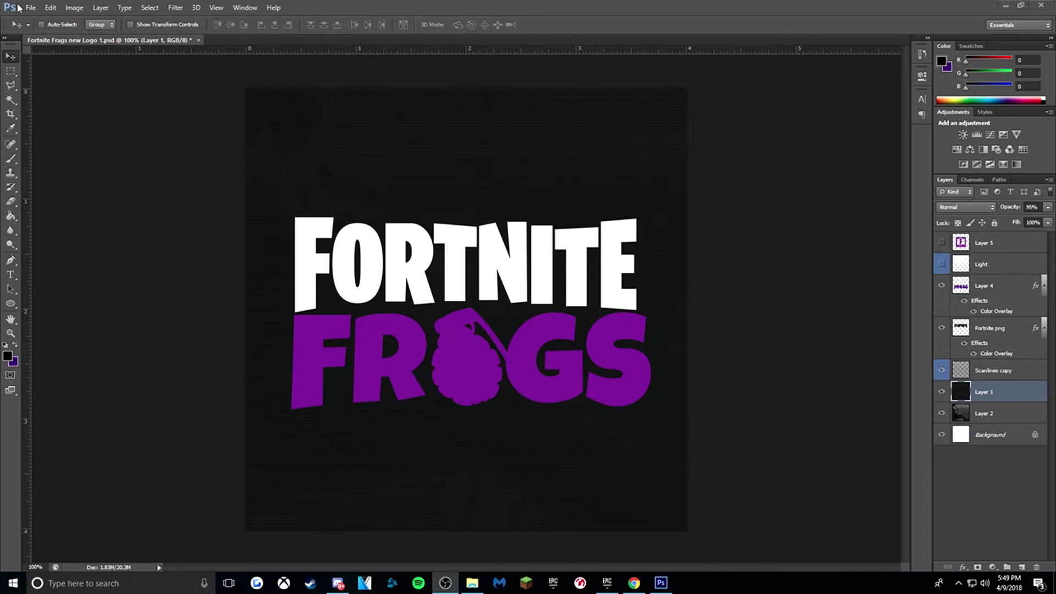
- Create a new document with Width 800 and Height 800 pixels through File > New
click(19, 8)
click(34, 19)
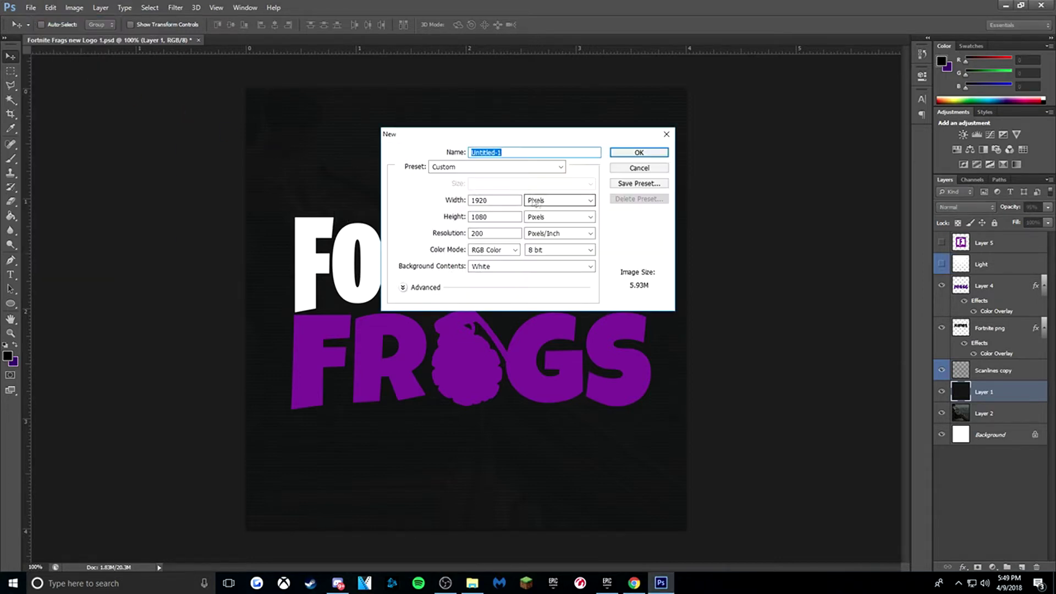
key(Tab)
text(800)
key(Tab)
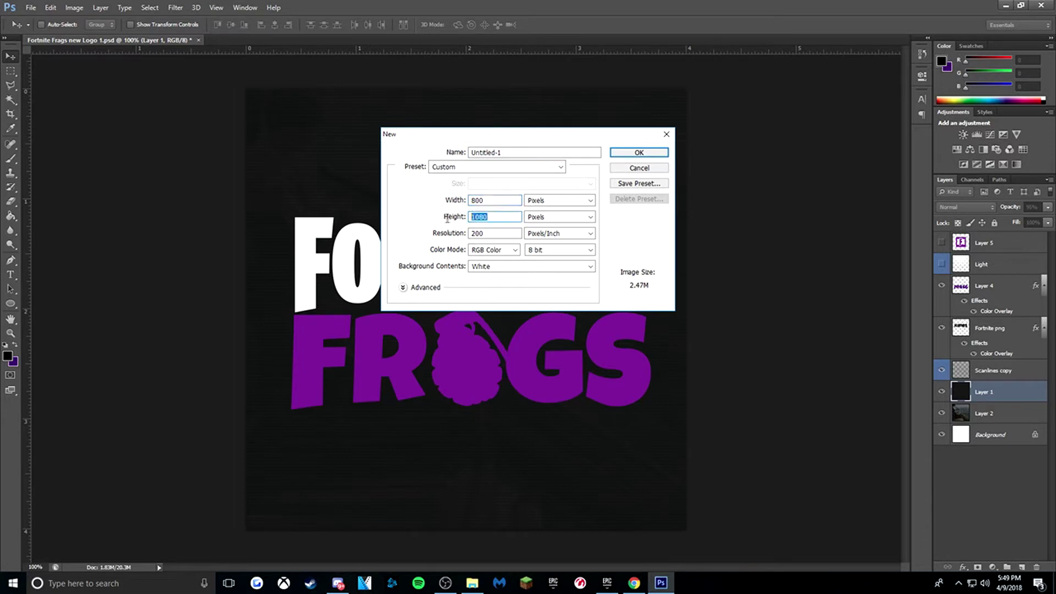
text(800)
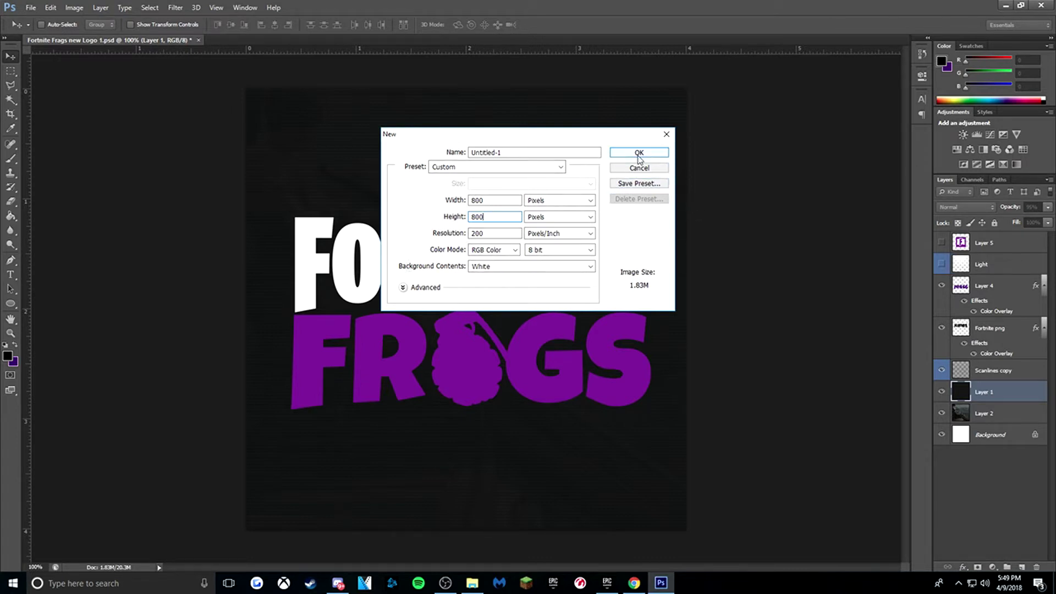
click(639, 154)
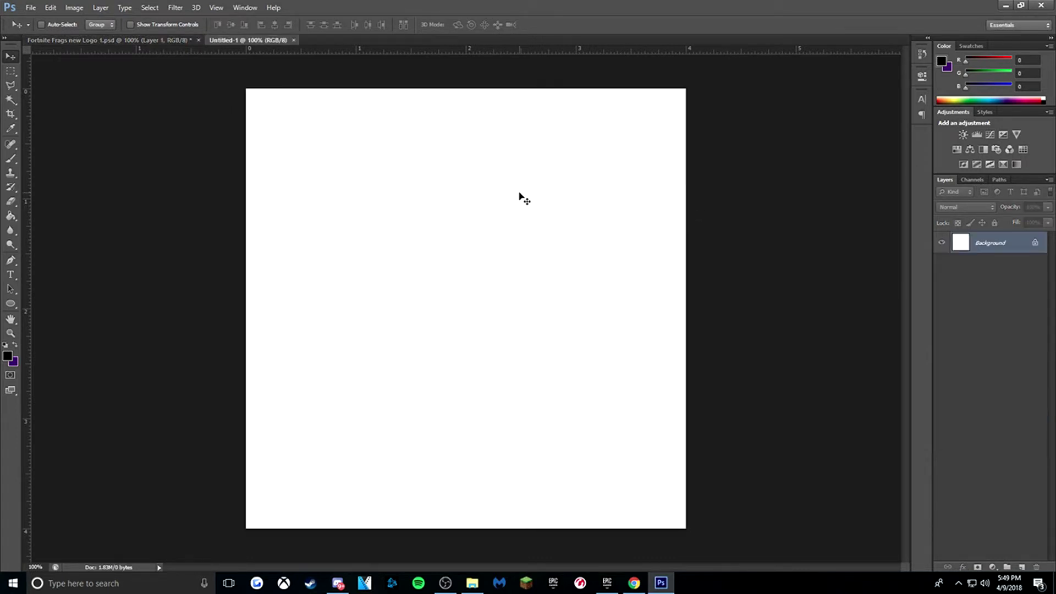
- Convert Untitled-1's Background into Layer 0, then check the logo file's screenshot and text layers
double_click(1034, 248)
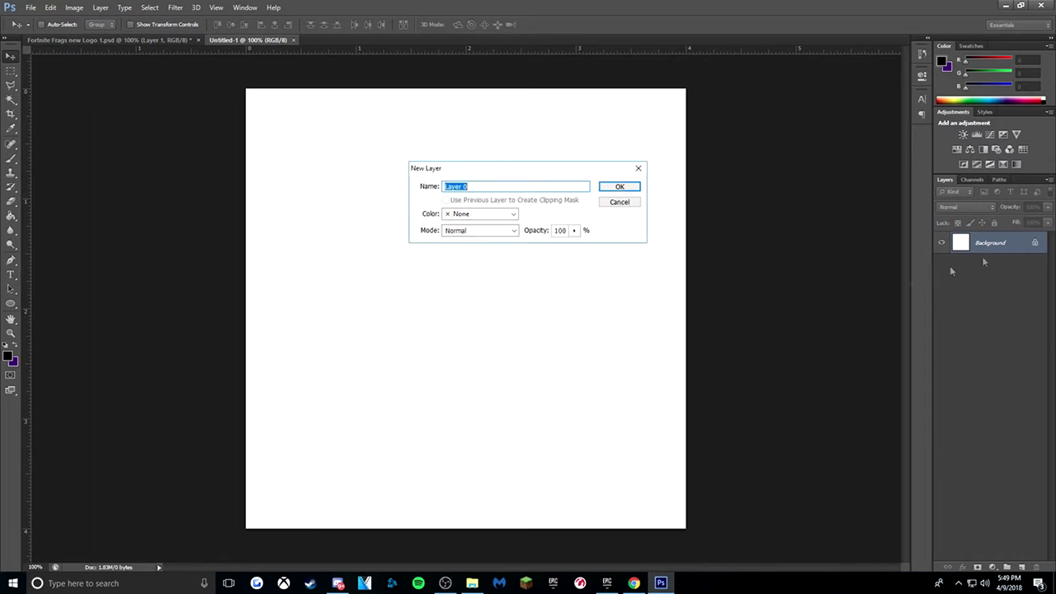
click(638, 183)
click(165, 40)
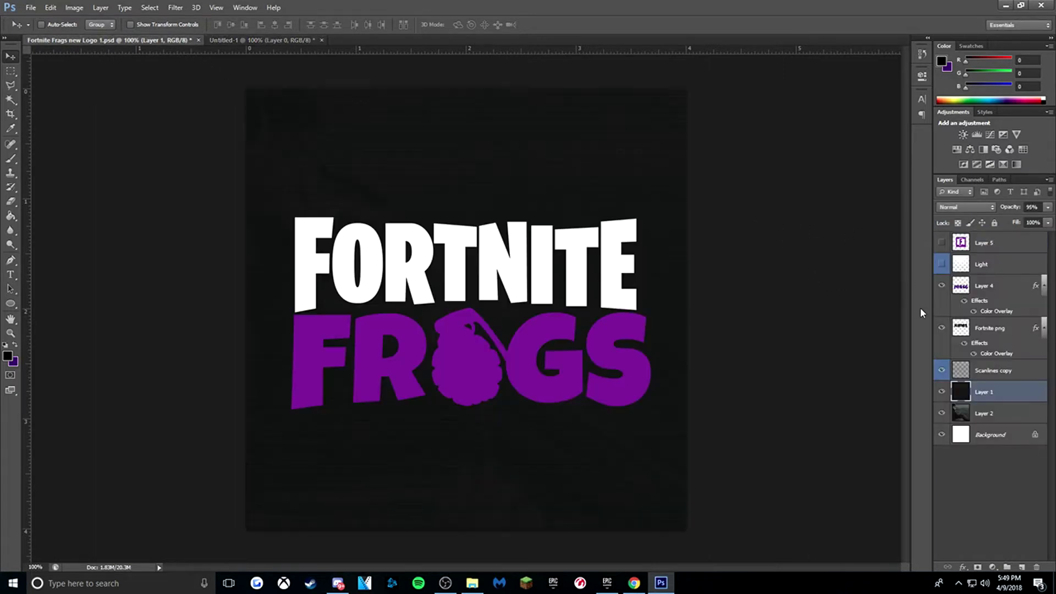
drag(942, 391, 941, 373)
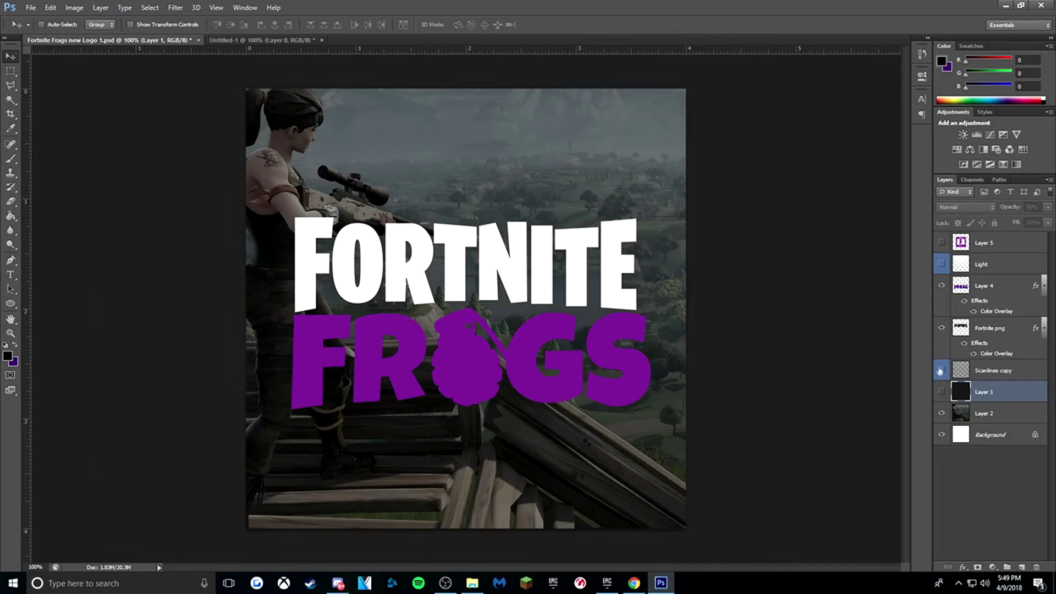
drag(942, 330, 942, 286)
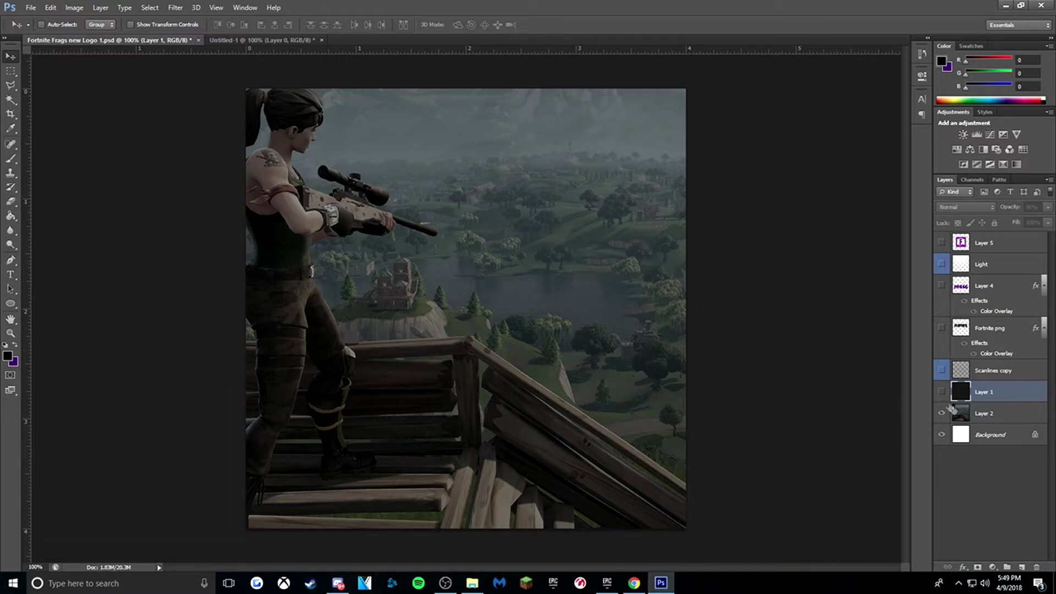
drag(939, 392, 926, 261)
click(238, 40)
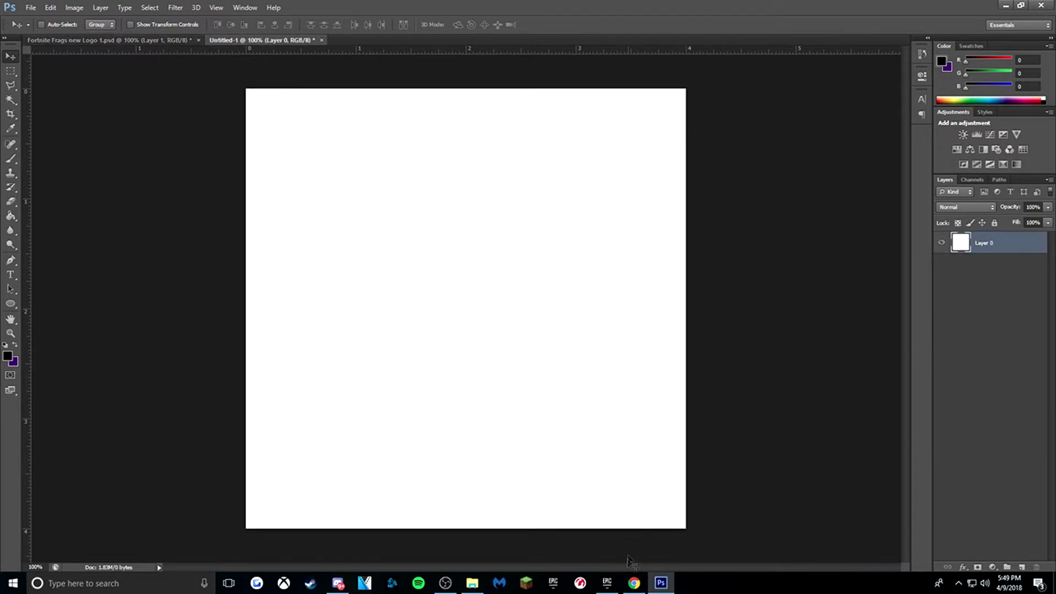
- Copy the Fortnite skydiving screenshot from the browser and paste it into Untitled-1
click(635, 583)
right_click(323, 357)
click(352, 457)
click(661, 583)
key(ctrl+v)
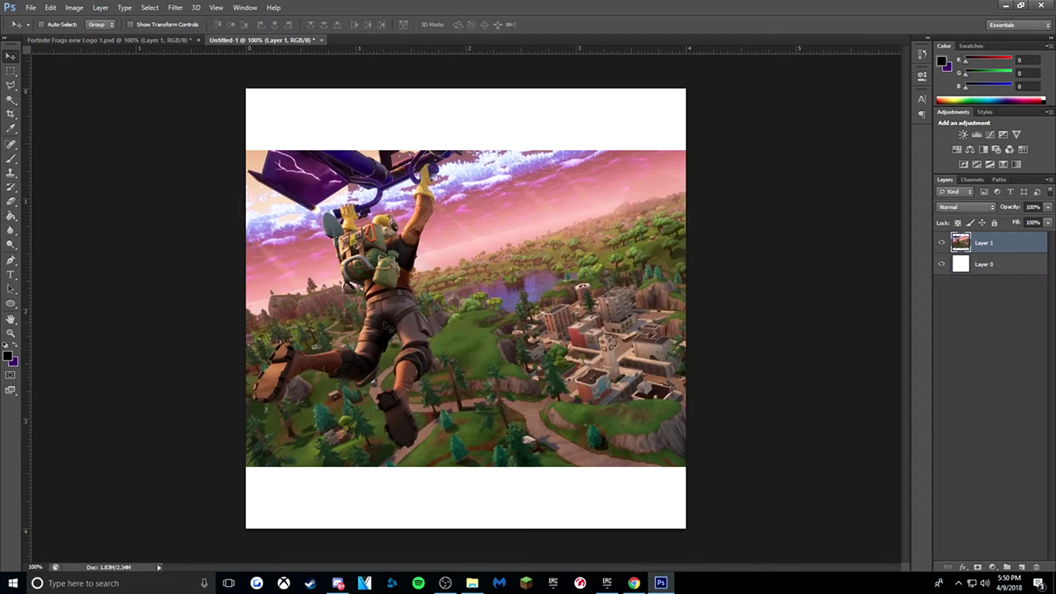
- Scale the pasted screenshot to about 145% and position it to cover the canvas
key(ctrl+t)
drag(807, 150, 937, 78)
drag(659, 257, 734, 248)
key(ctrl+z)
click(553, 24)
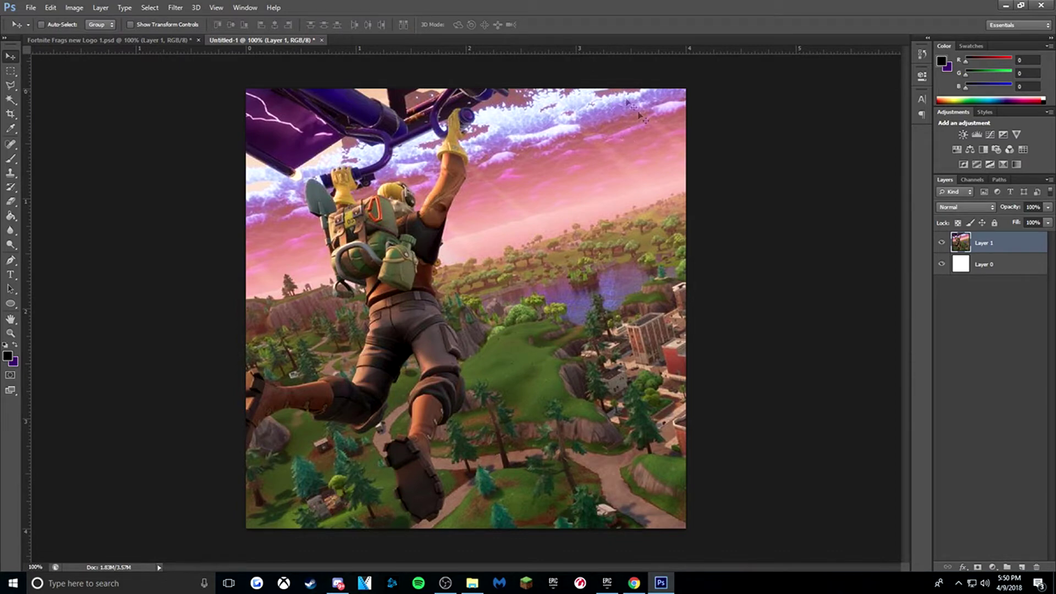
- In Hue/Saturation, set Saturation -100 and Lightness -16 for the screenshot
key(ctrl+u)
drag(776, 183, 627, 143)
drag(775, 183, 768, 183)
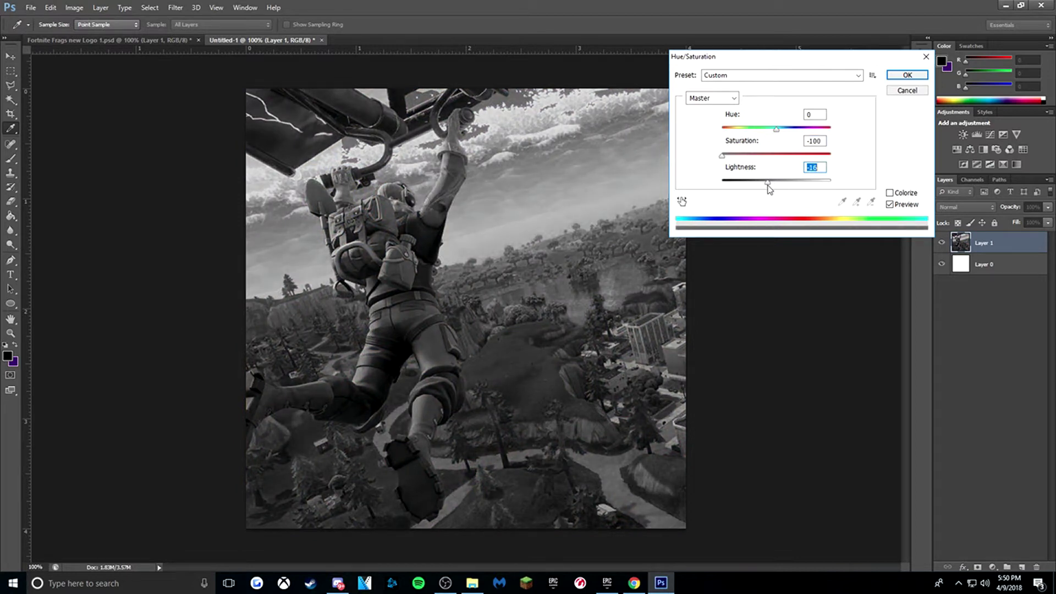
- Apply the greyscale adjustment, then add a Gaussian Blur of about 2 pixels radius
click(906, 75)
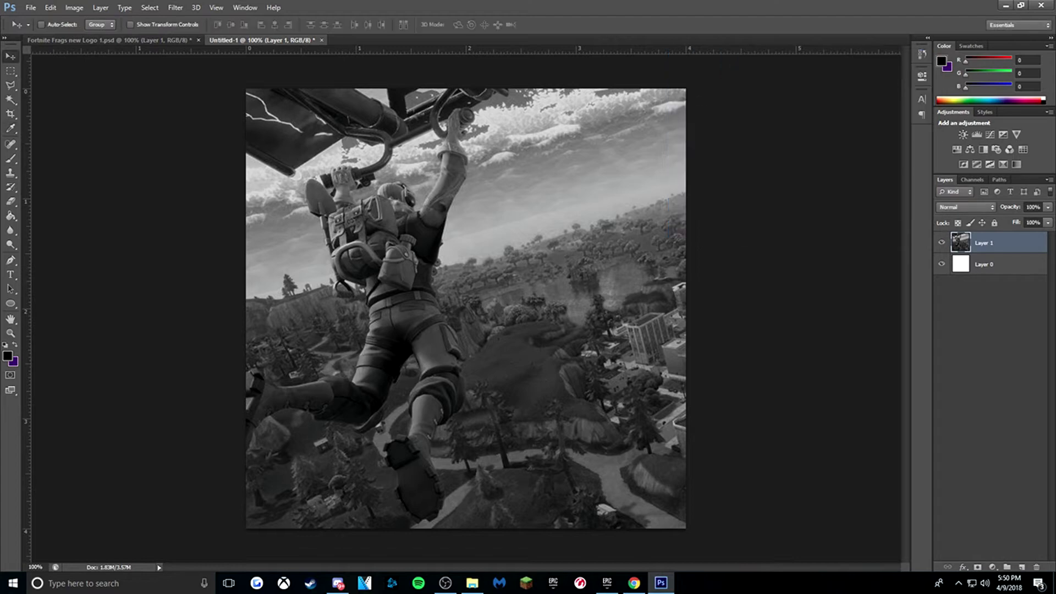
click(175, 7)
mouse_move(210, 80)
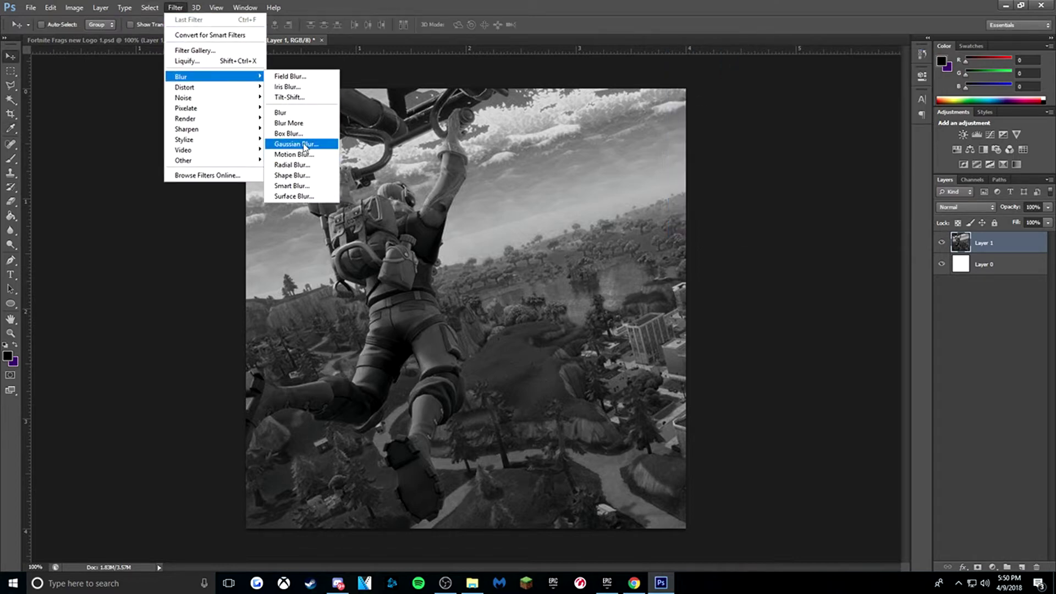
click(304, 146)
drag(486, 329, 422, 333)
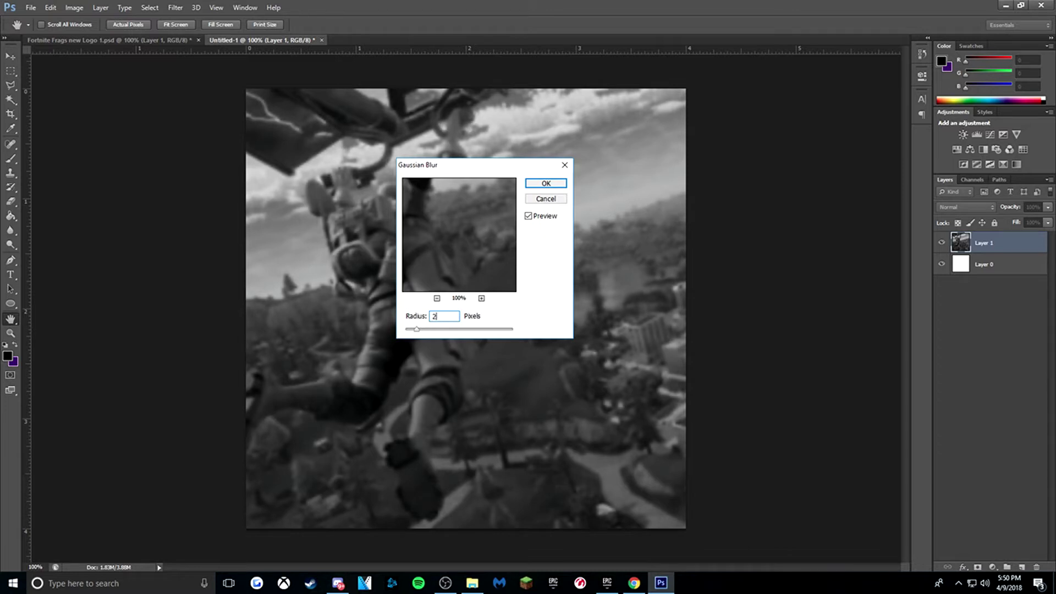
key(Return)
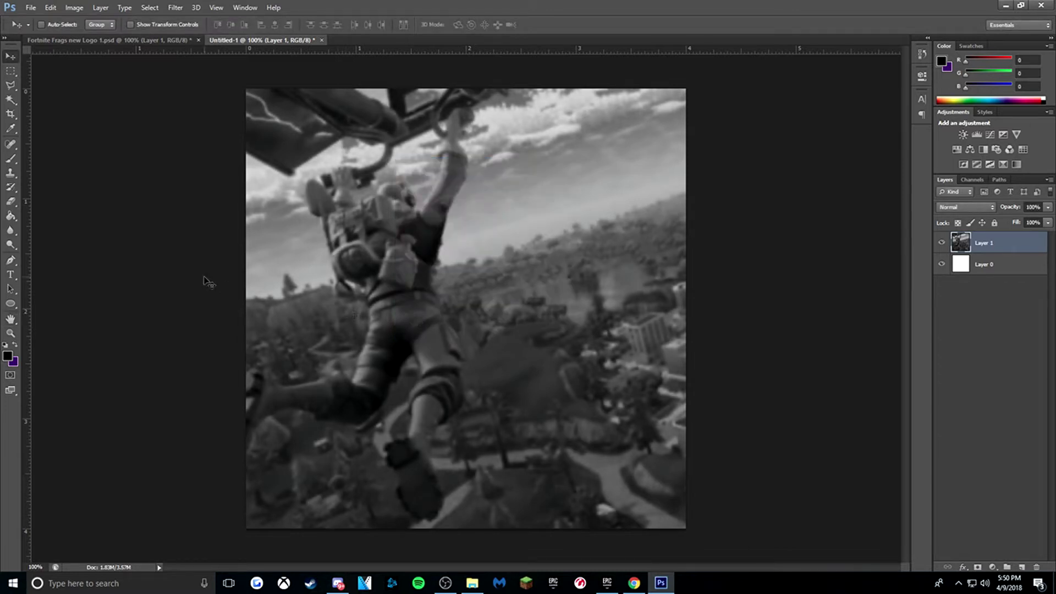
- In the logo file, hide the logo and text layers and compare the background picture with and without its dark overlay
click(165, 40)
click(942, 391)
click(942, 370)
click(941, 327)
click(942, 286)
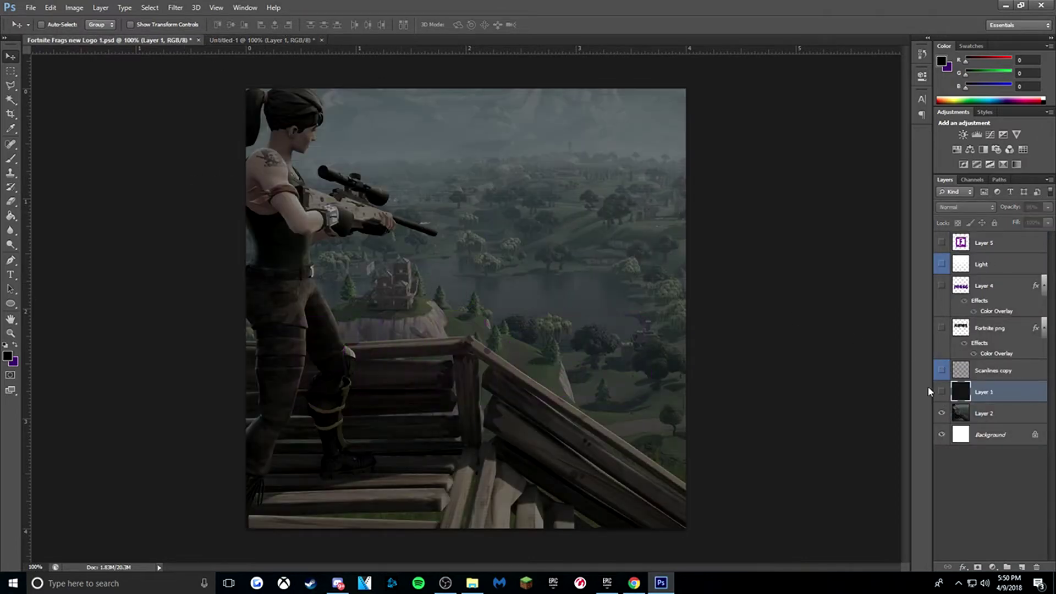
click(942, 391)
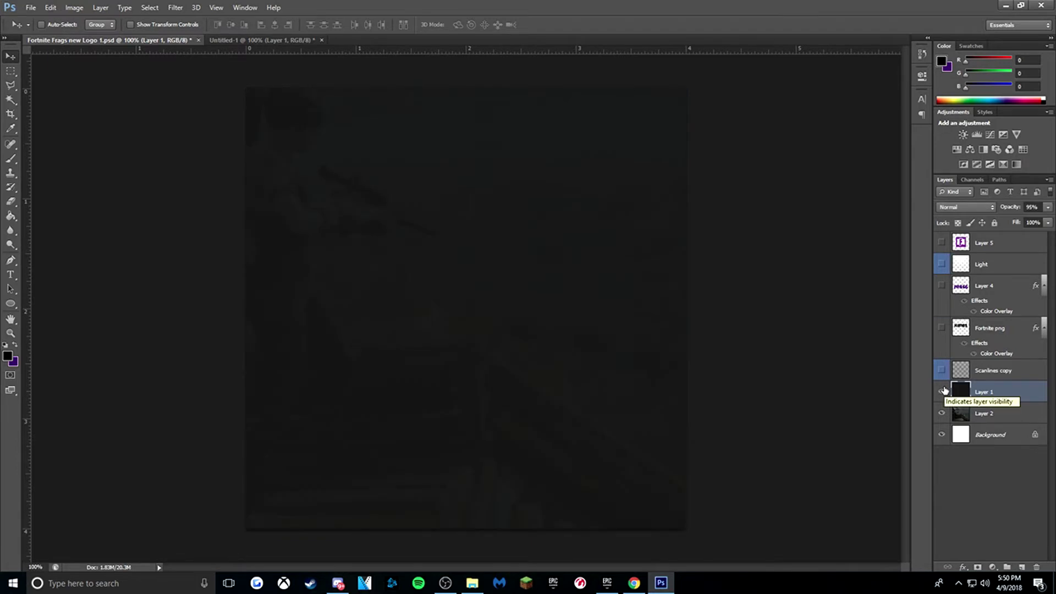
click(942, 391)
click(942, 391)
click(941, 392)
click(942, 392)
click(943, 392)
click(942, 392)
- Add a new layer in Untitled-1 and fill it with dark grey #303030 using the Paint Bucket
click(250, 41)
click(1031, 567)
click(8, 356)
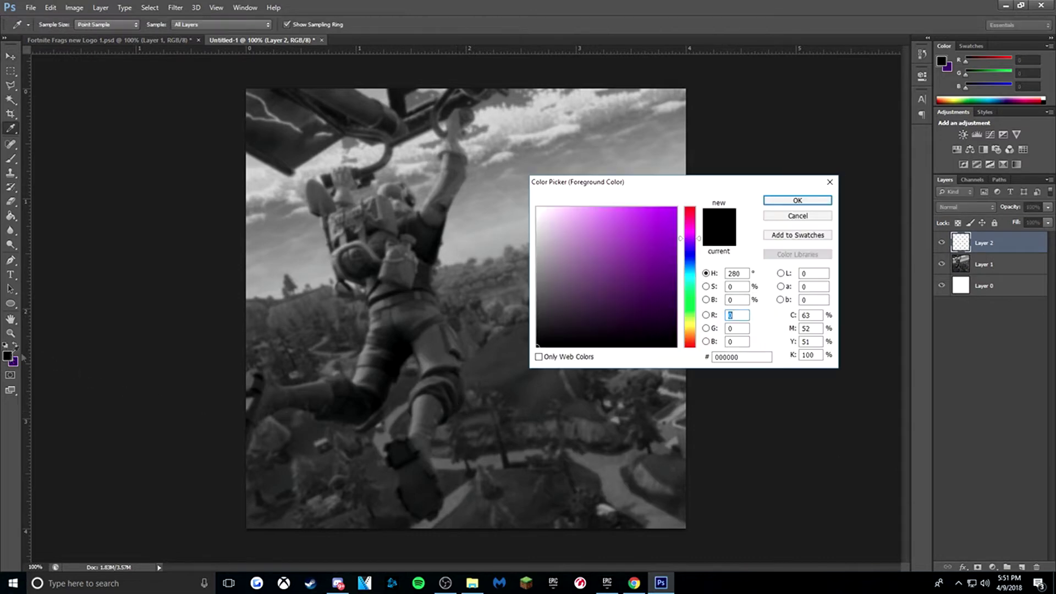
click(509, 323)
click(505, 322)
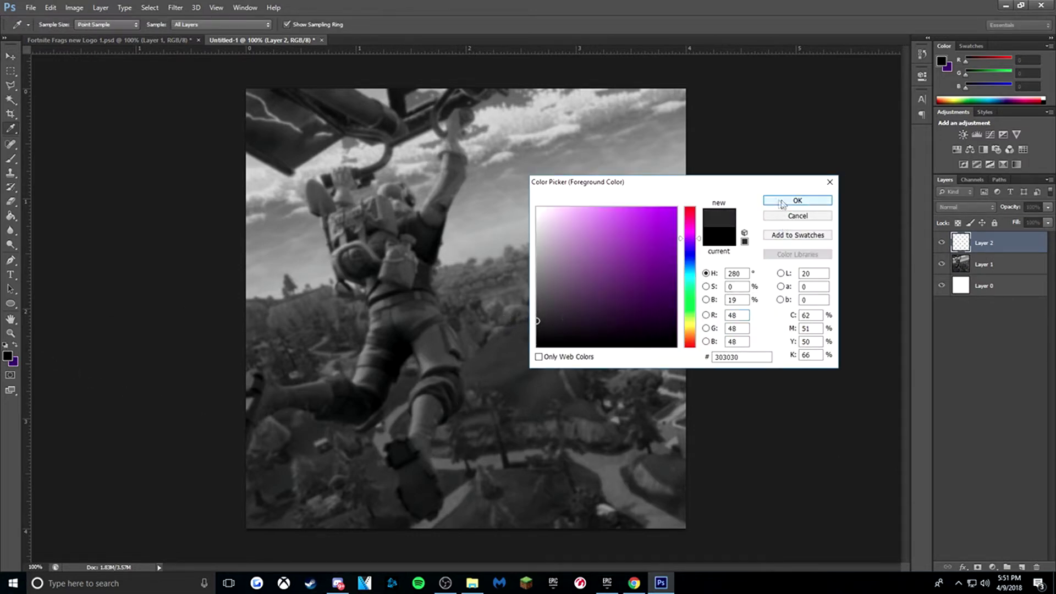
click(783, 203)
click(10, 216)
click(288, 262)
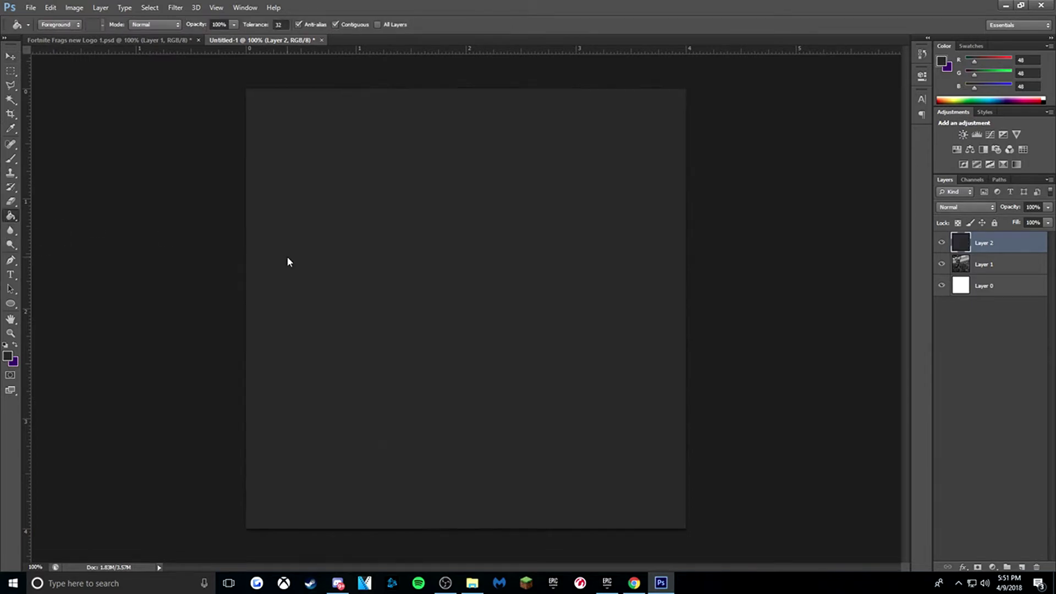
- Set the dark grey layer's opacity to 80%
click(1033, 207)
text(80)
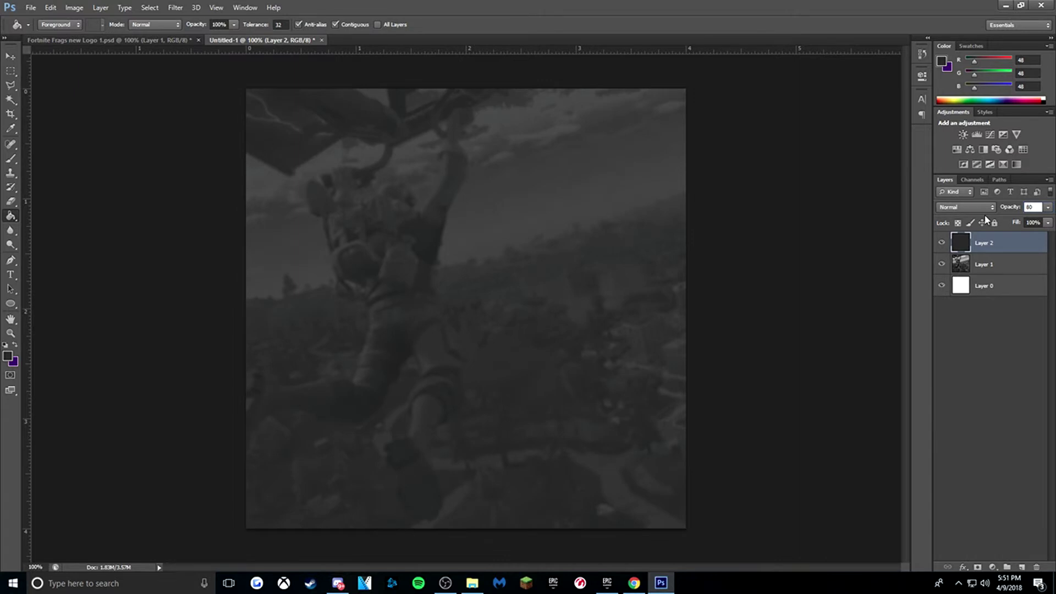
key(Return)
- Compare the image with and without the grey overlay, then re-show the logo file's layers except the purple F logo
click(942, 243)
click(942, 242)
click(943, 242)
click(943, 243)
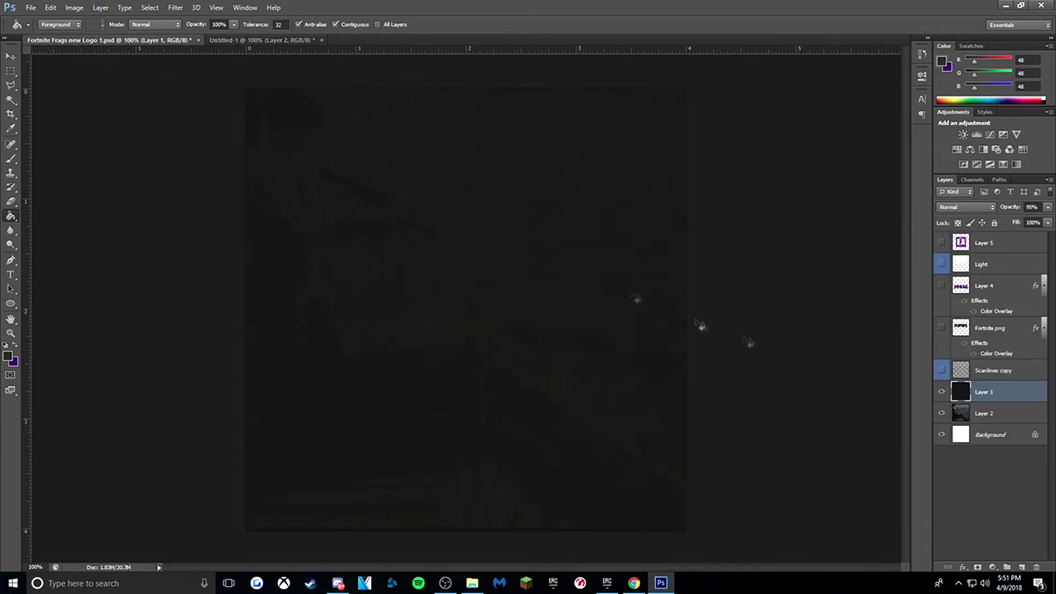
drag(943, 370, 944, 247)
click(942, 242)
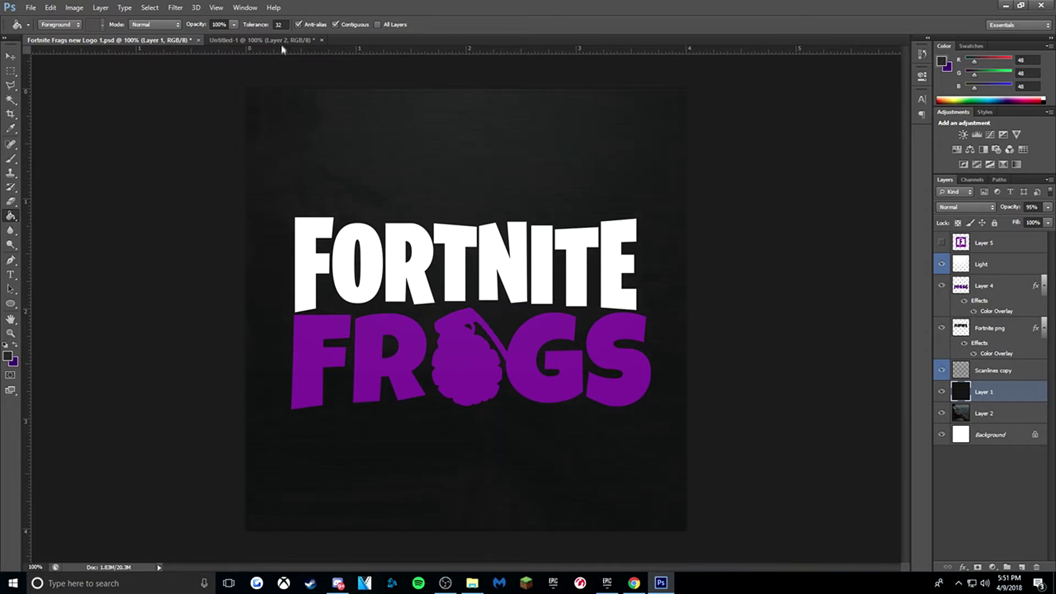
- Undo stray steps in Untitled-1, then drag the Fortnite png wordmark layer into it with the Move tool
click(1003, 329)
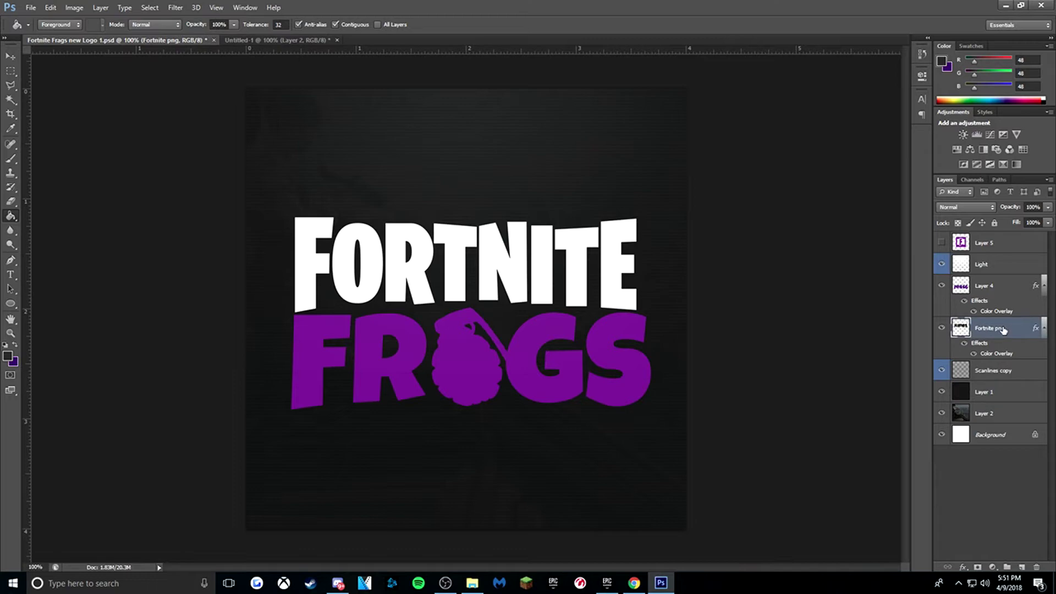
click(264, 41)
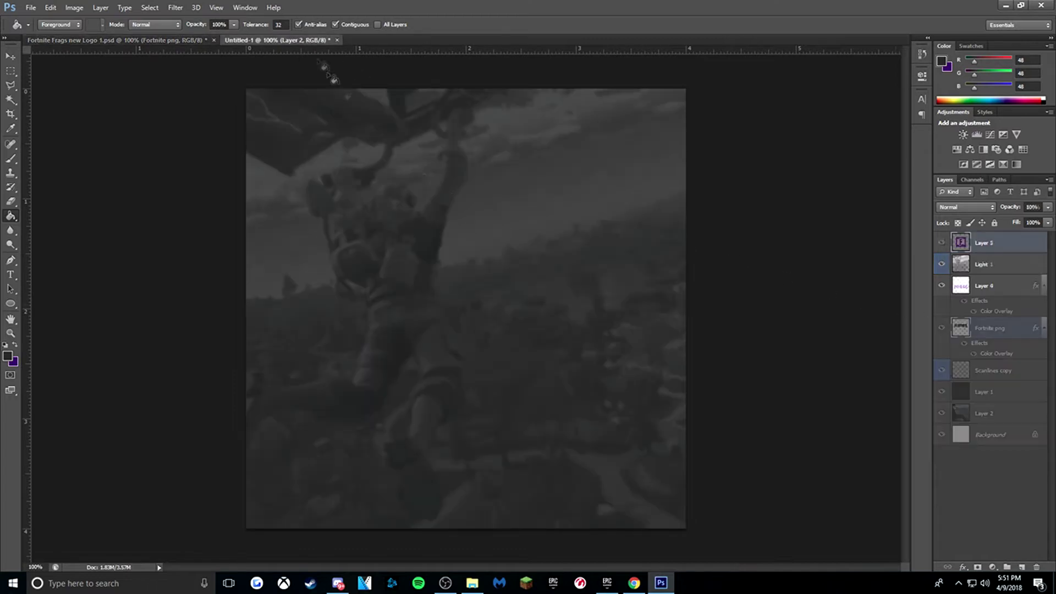
key(ctrl+alt+z)
key(ctrl+alt+z)
key(ctrl+alt+z)
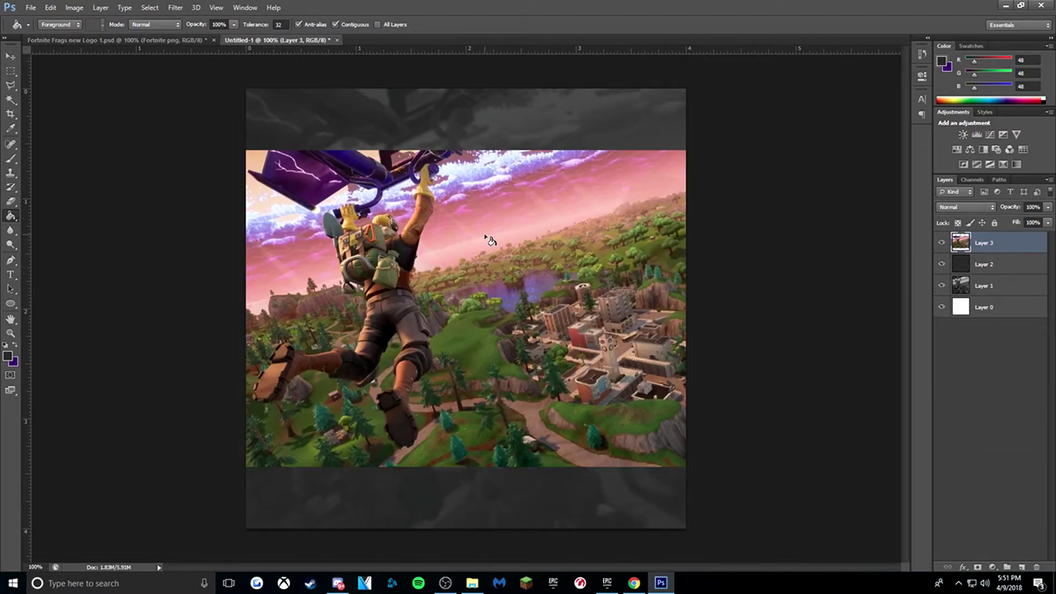
click(165, 40)
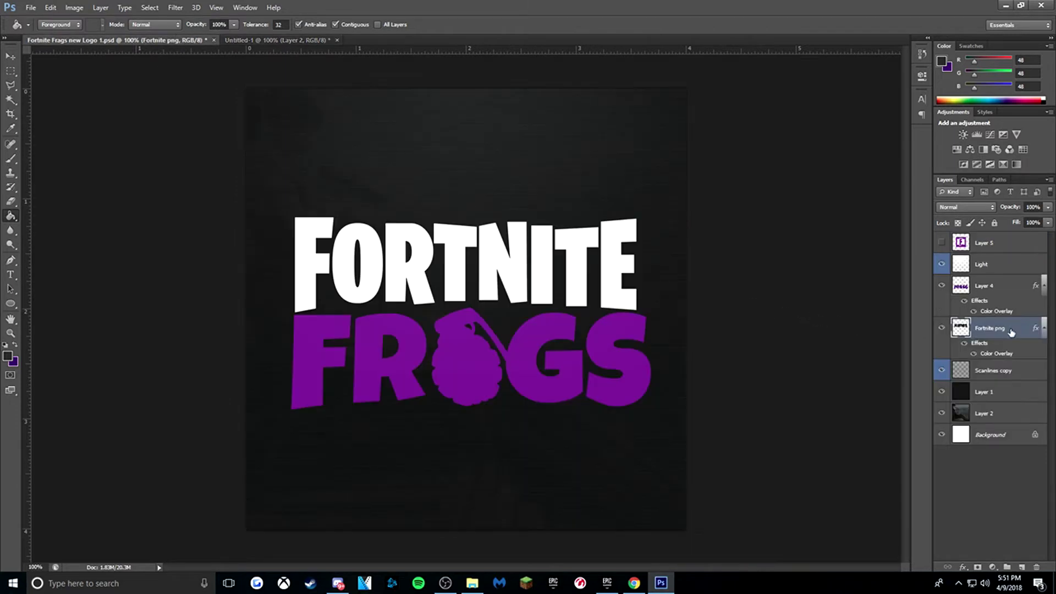
key(v)
mouse_move(413, 278)
mouse_down()
mouse_move(297, 141)
mouse_move(275, 48)
mouse_move(462, 250)
mouse_move(435, 235)
mouse_move(421, 245)
mouse_up()
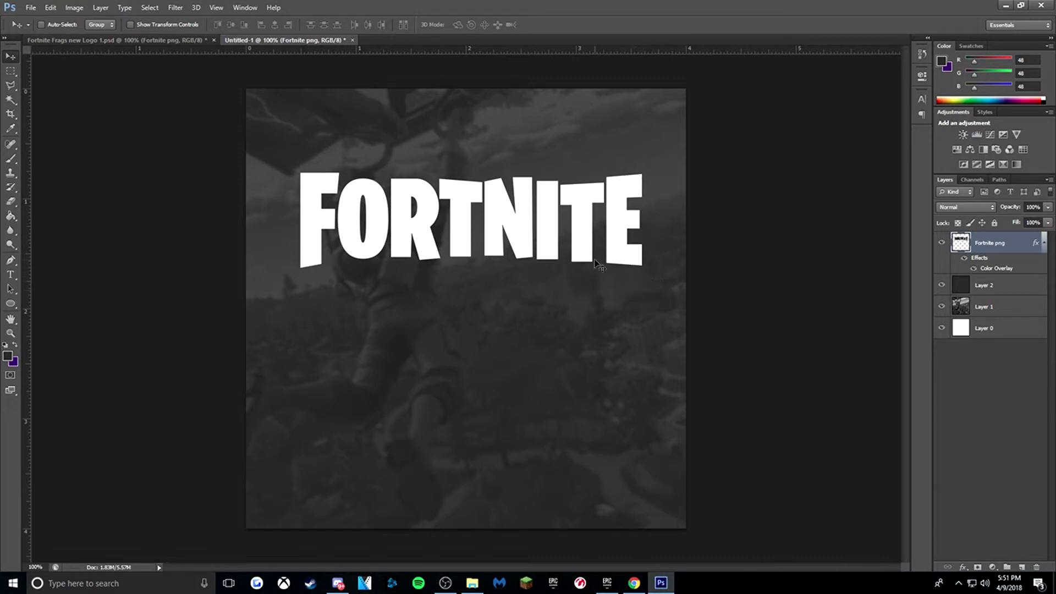
- Nudge the FORTNITE wordmark down and align it to the horizontal centre of the full-canvas selection
mouse_move(415, 236)
mouse_down()
mouse_move(387, 238)
mouse_move(413, 252)
mouse_up()
key(m)
drag(246, 88, 440, 251)
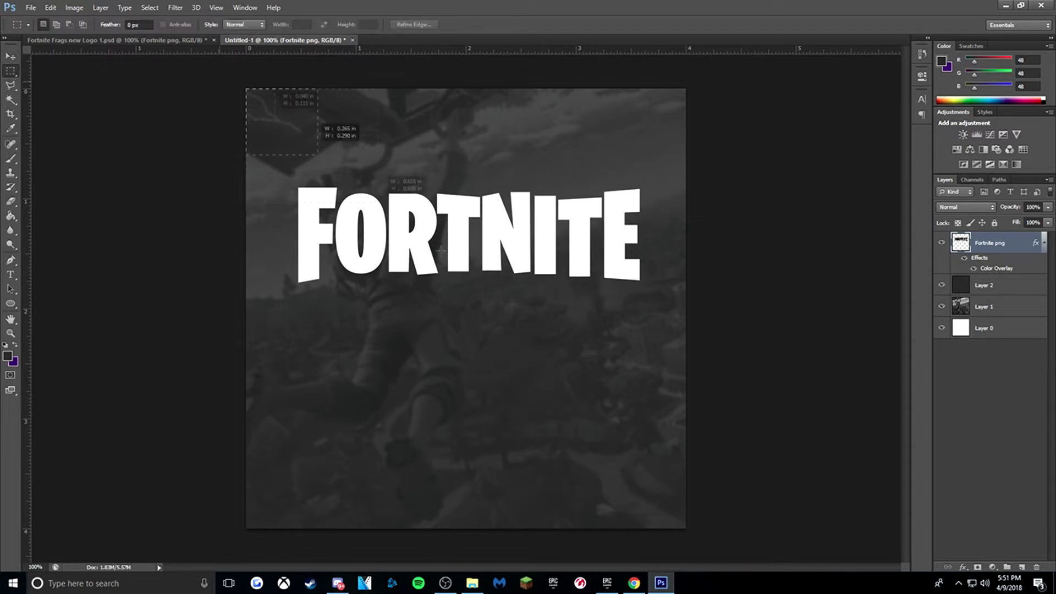
drag(318, 156, 856, 556)
key(v)
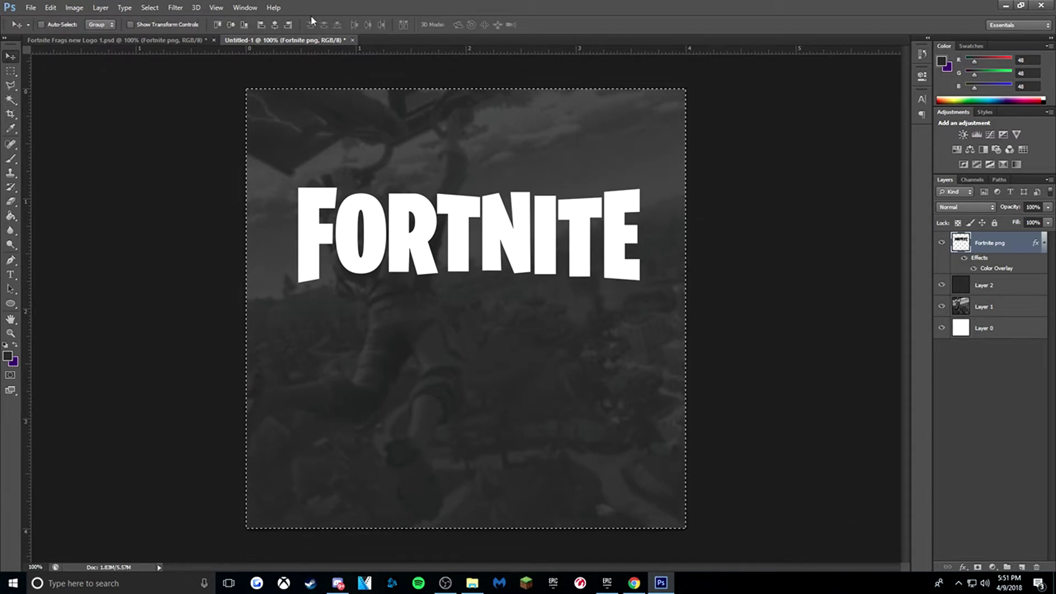
click(274, 24)
key(ctrl+d)
click(62, 40)
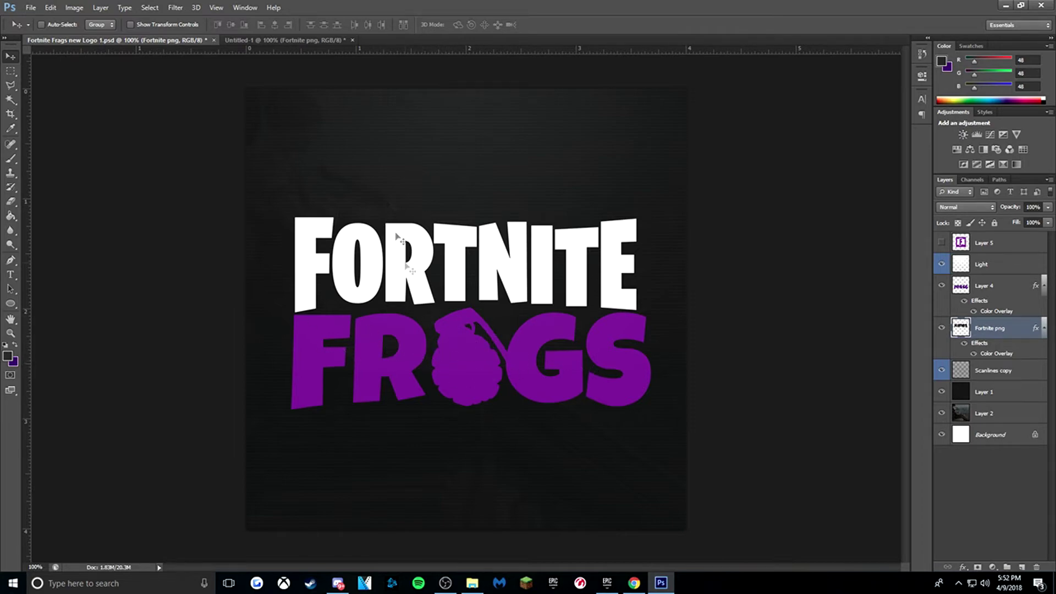
click(321, 40)
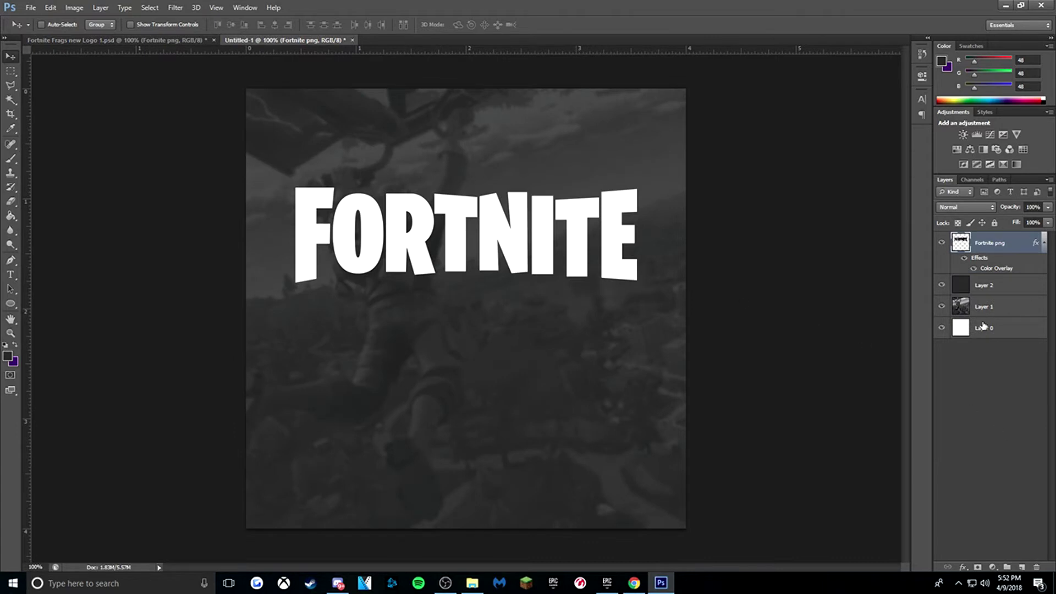
- Back on Untitled-1, pick the Type tool and open the font family list
click(116, 41)
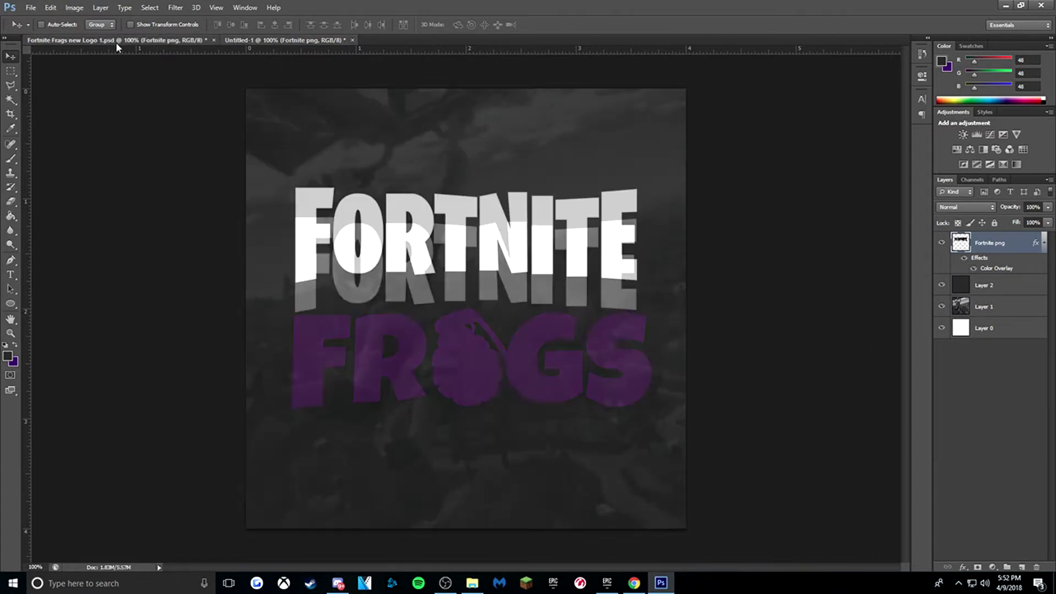
drag(985, 286, 905, 309)
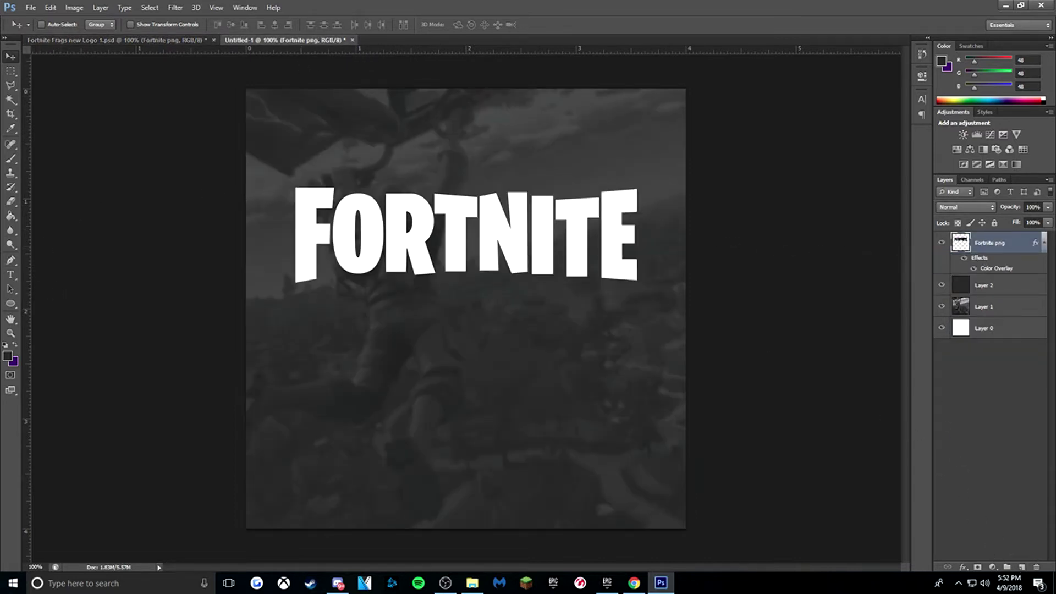
key(t)
click(118, 25)
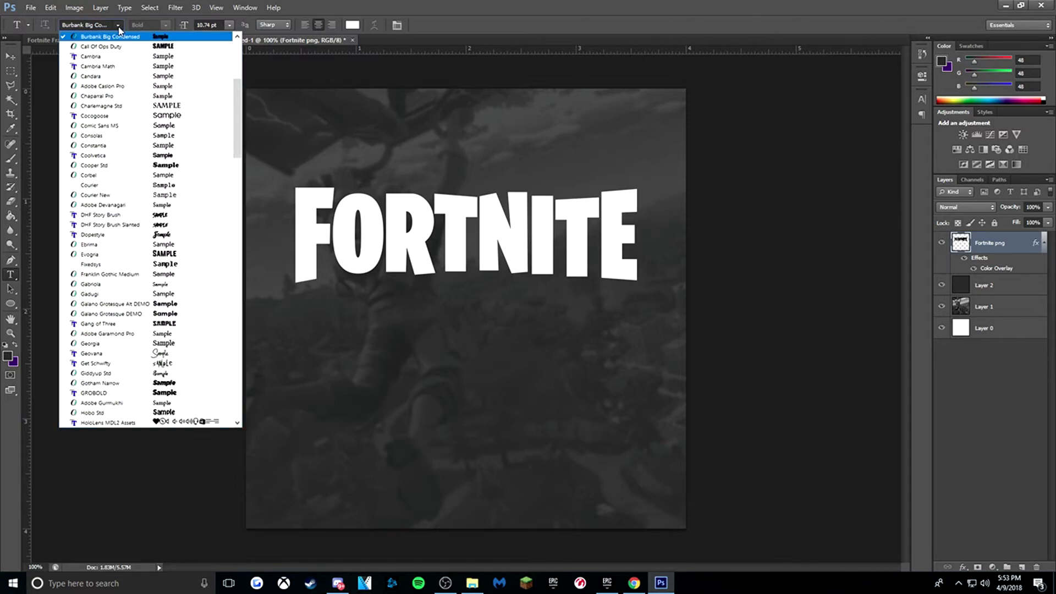